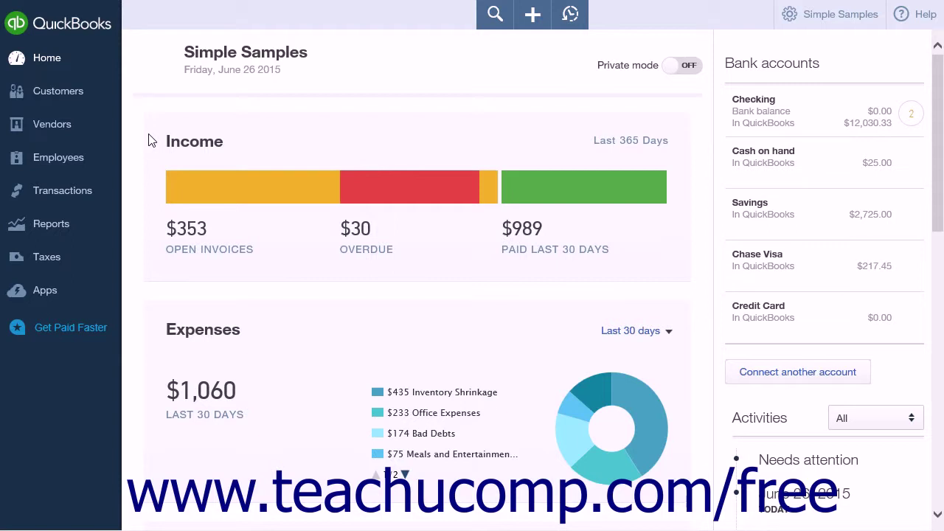
Step: Create the 'Auto - Mileage' account in the Chart of Accounts with Expenses category and Auto detail type
left_click(822, 25)
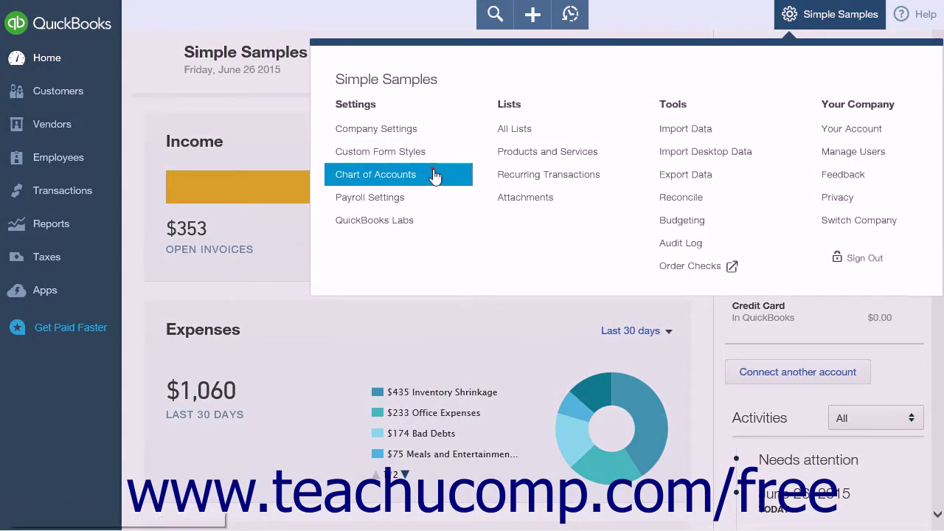
left_click(436, 175)
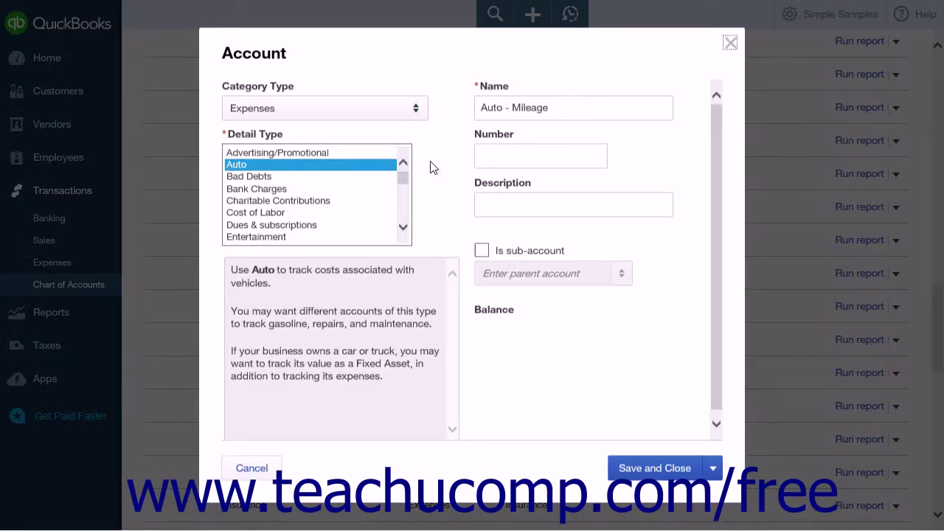
left_click(415, 111)
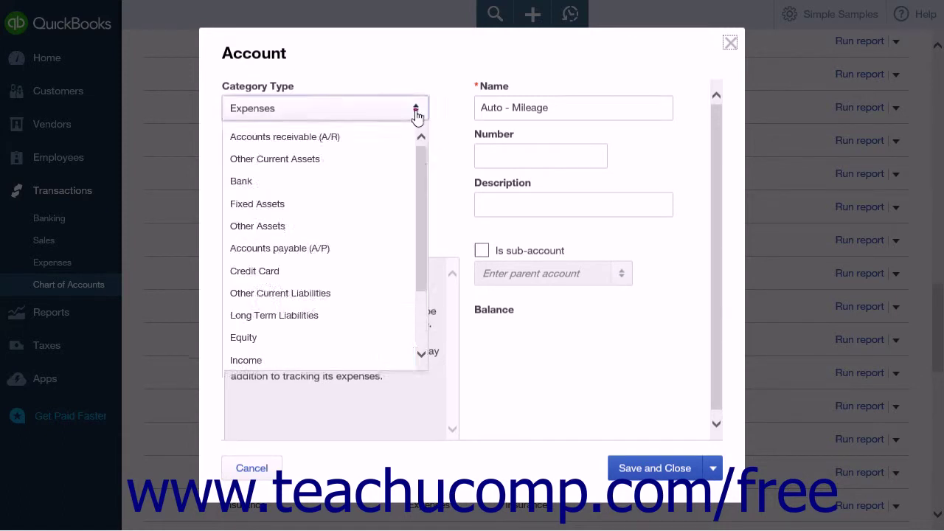
left_click(381, 358)
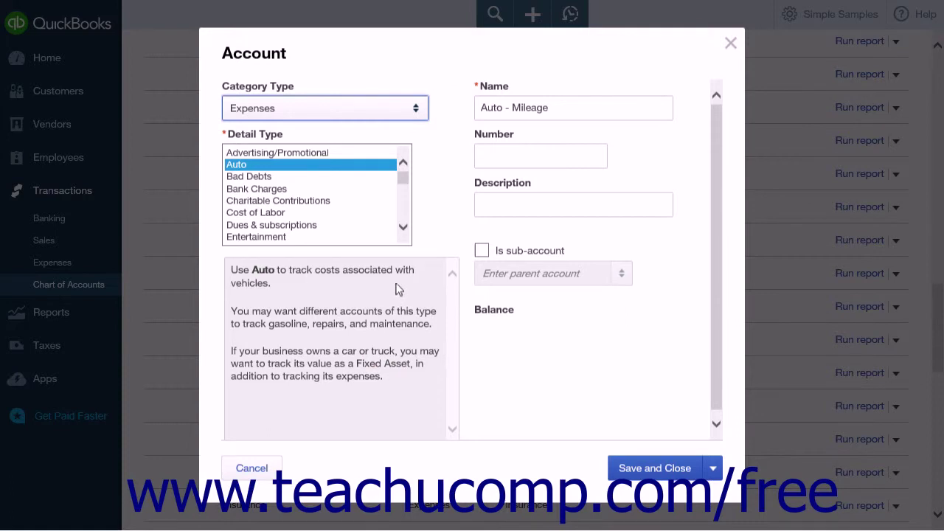
left_click(312, 168)
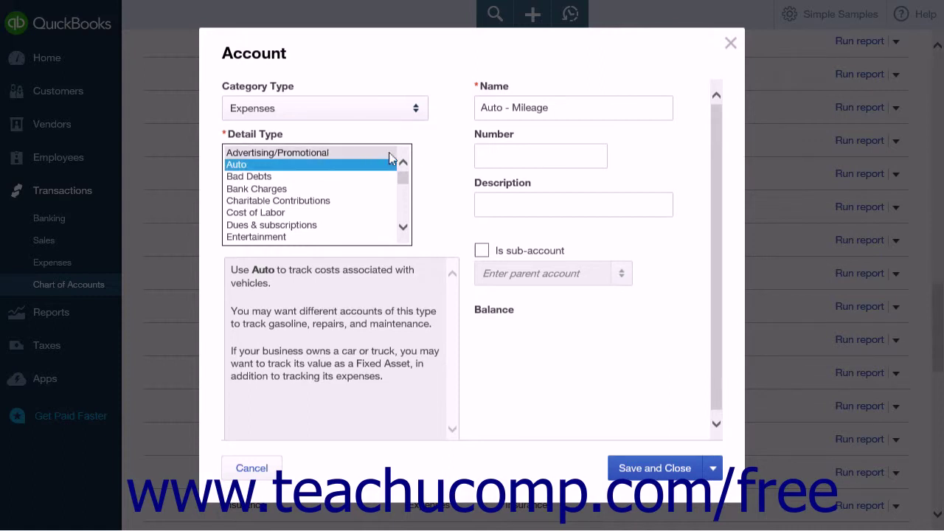
triple_click(583, 114)
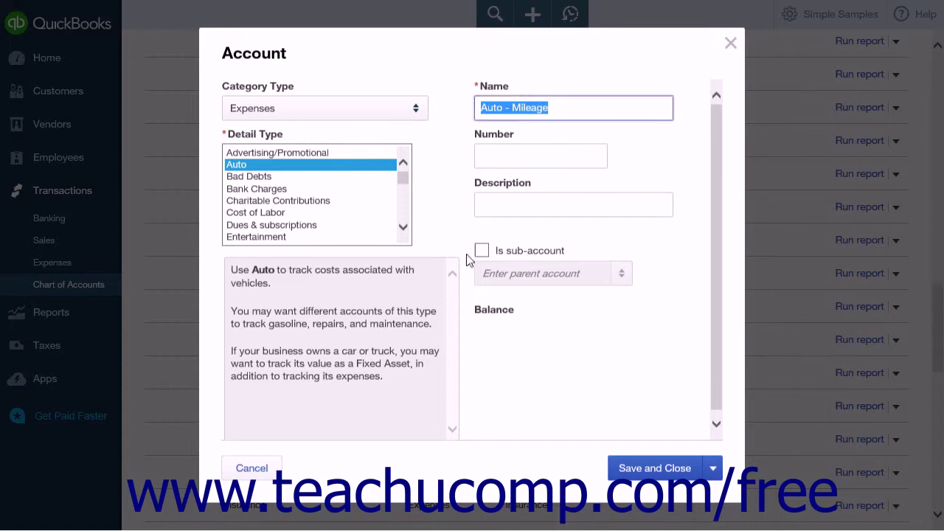
left_click(629, 470)
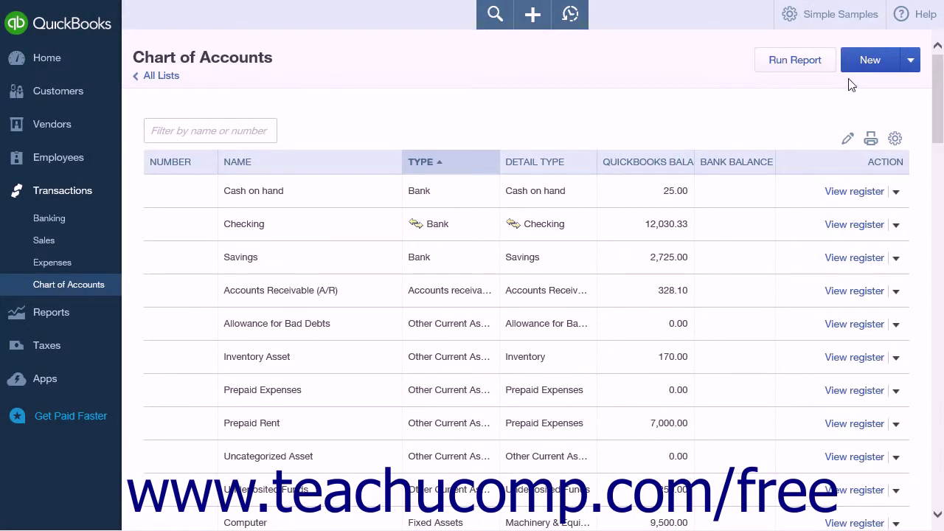
left_click(849, 78)
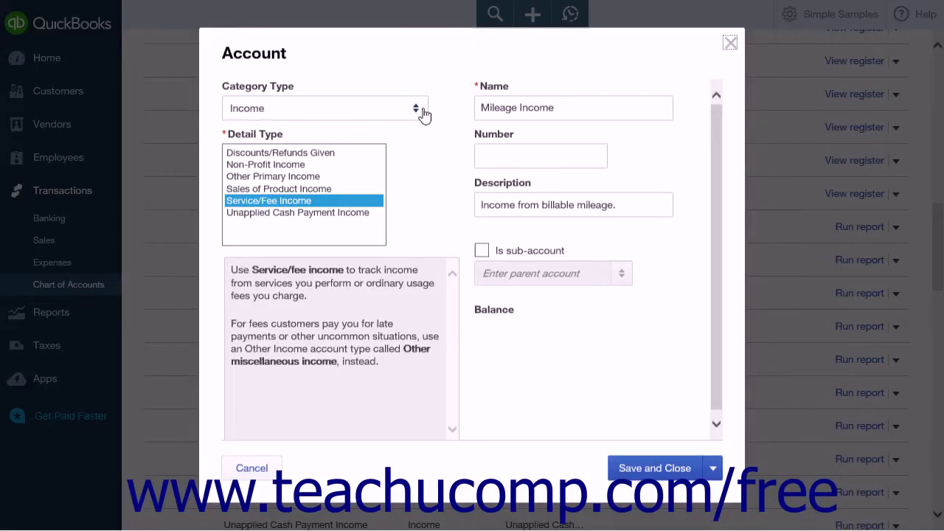
Step: Create 'Mileage Income' as an Income account, Service/Fee Income detail type, described as billable mileage income
left_click(424, 111)
left_click(424, 111)
left_click(343, 199)
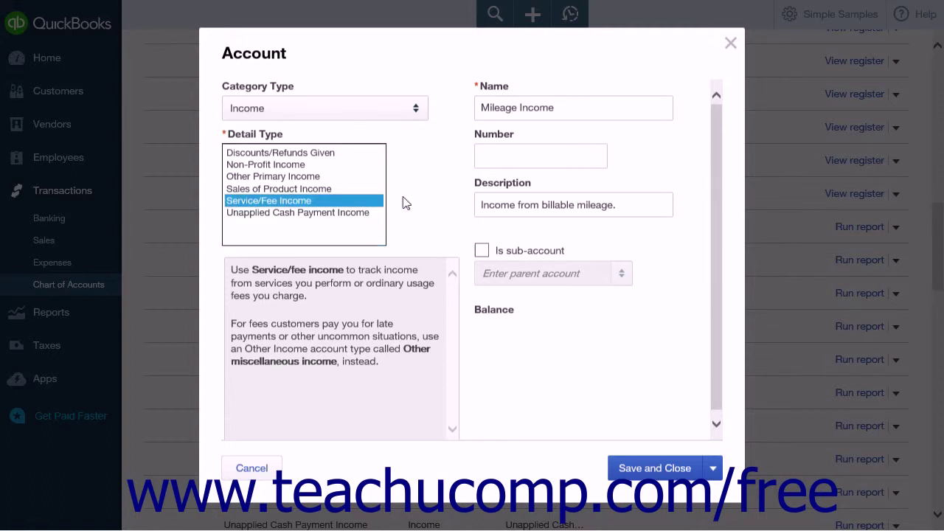
left_click(437, 114)
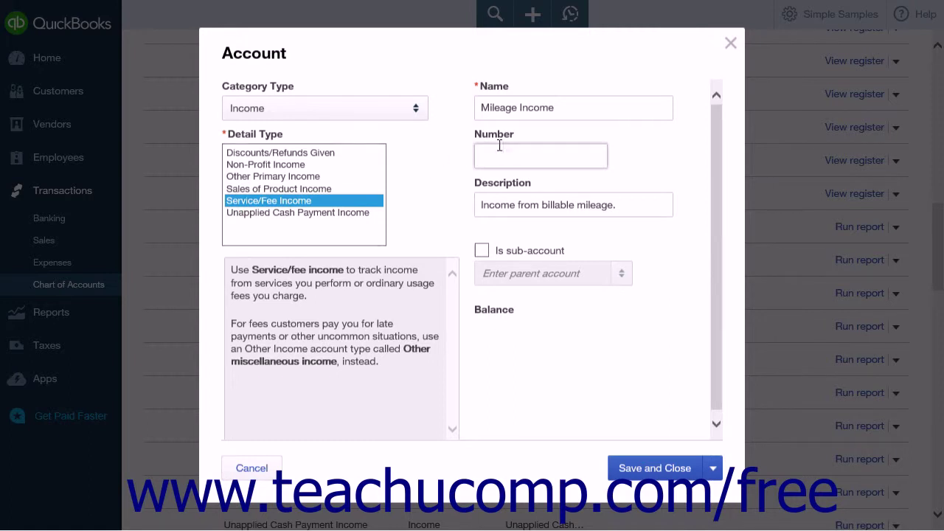
left_click(569, 107)
triple_click(569, 108)
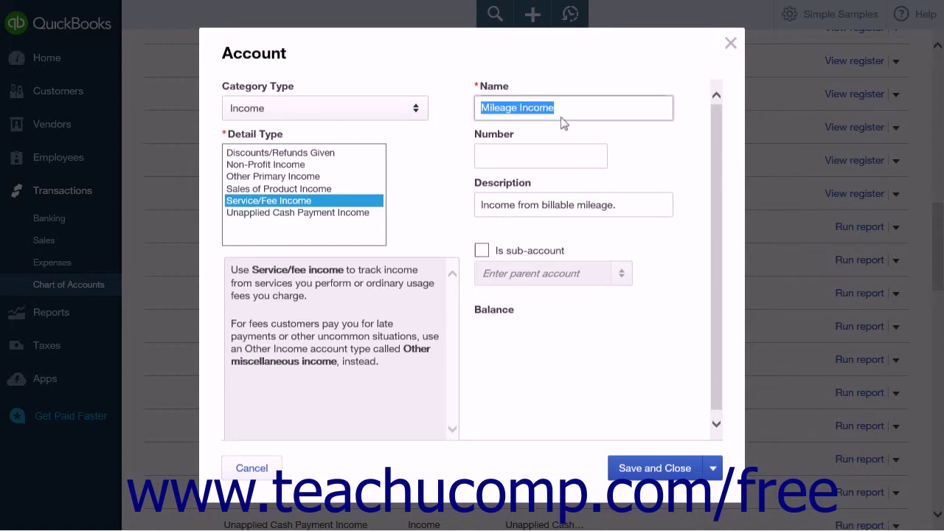
left_click(661, 472)
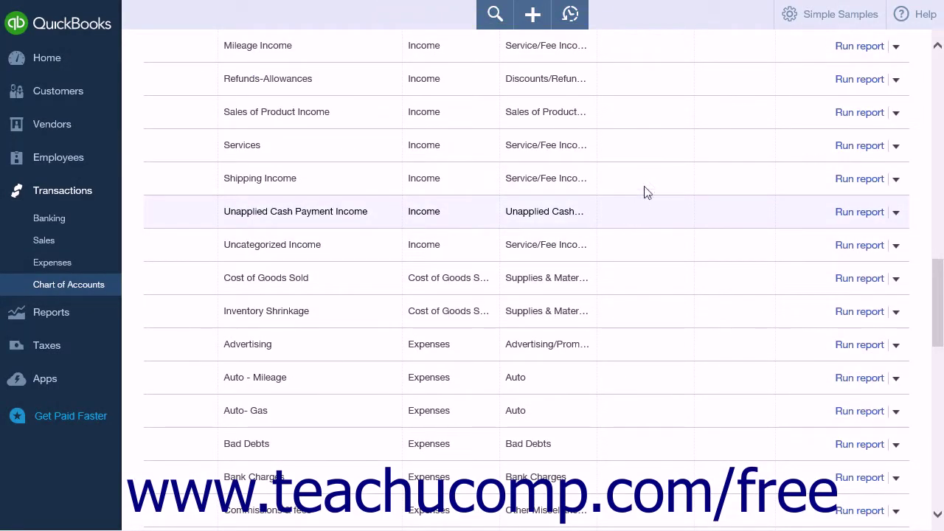
Step: Go to Products and Services from the gear menu and begin a new item
left_click(798, 21)
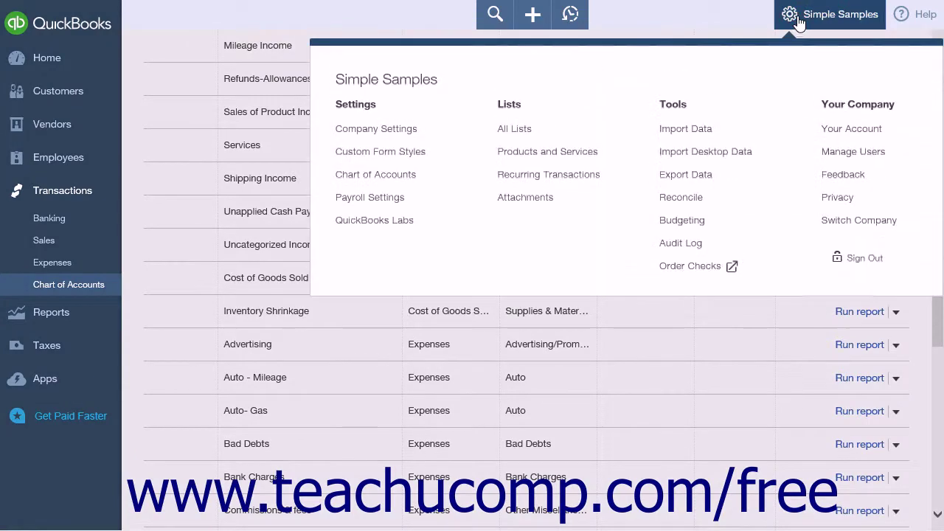
left_click(585, 153)
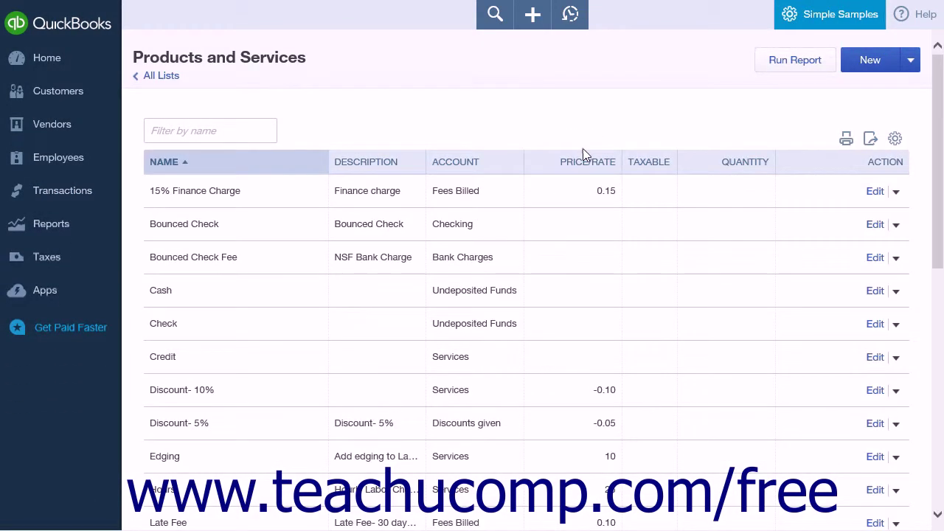
left_click(853, 81)
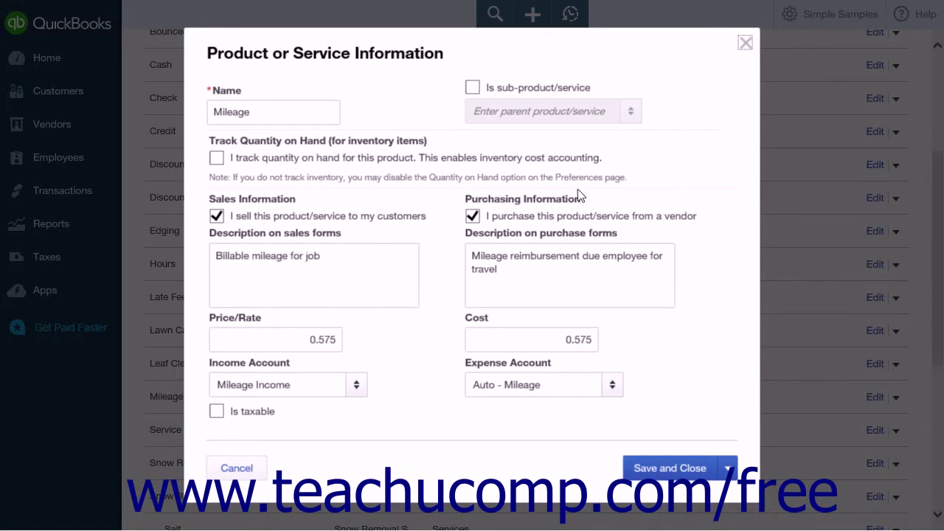
Step: Save a 'Mileage' item priced and costed at 0.575, using Mileage Income and Auto - Mileage accounts
double_click(287, 119)
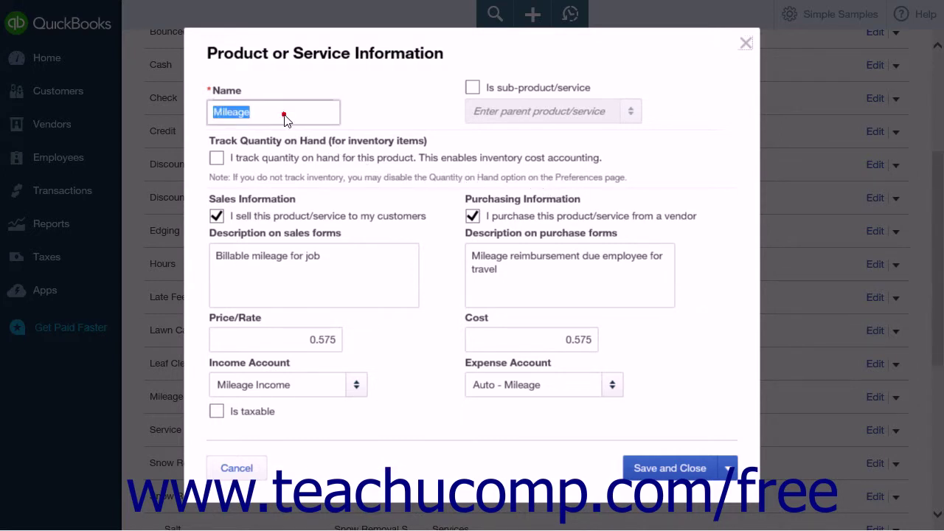
left_click(287, 201)
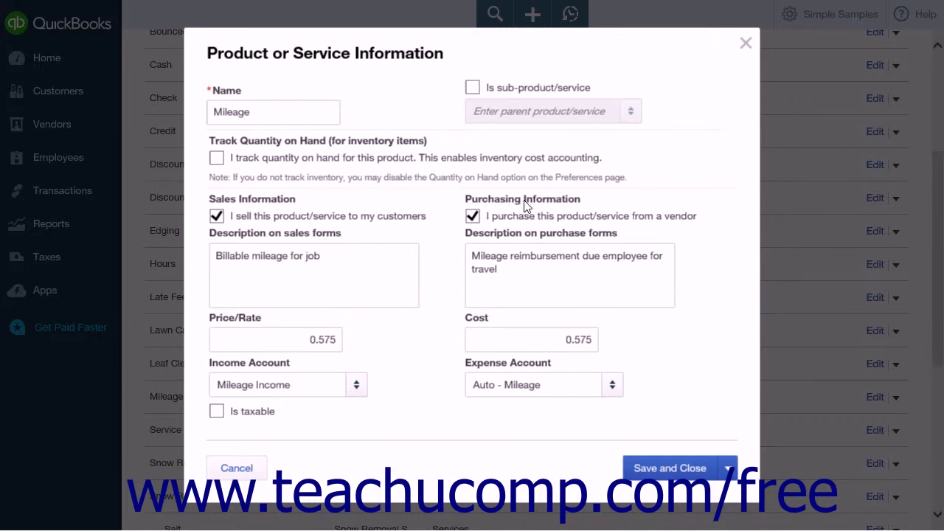
triple_click(357, 262)
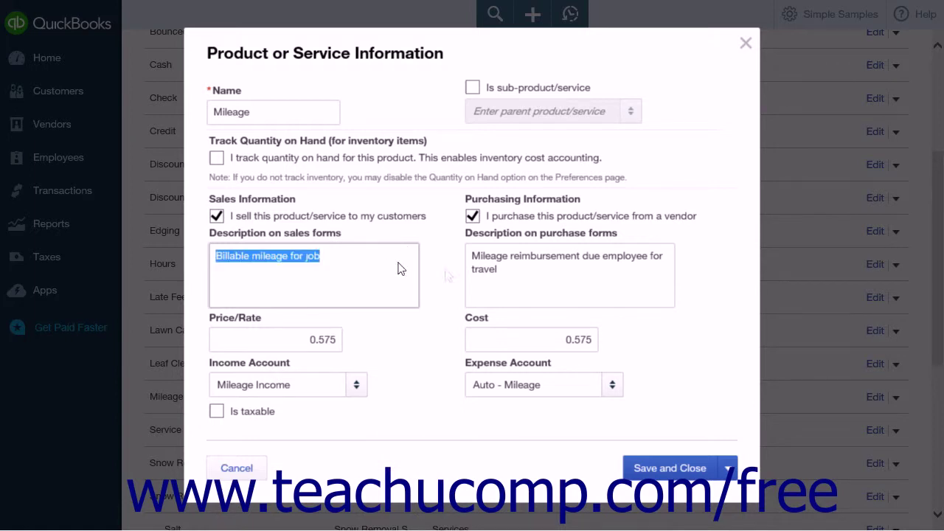
left_click(573, 282)
triple_click(573, 282)
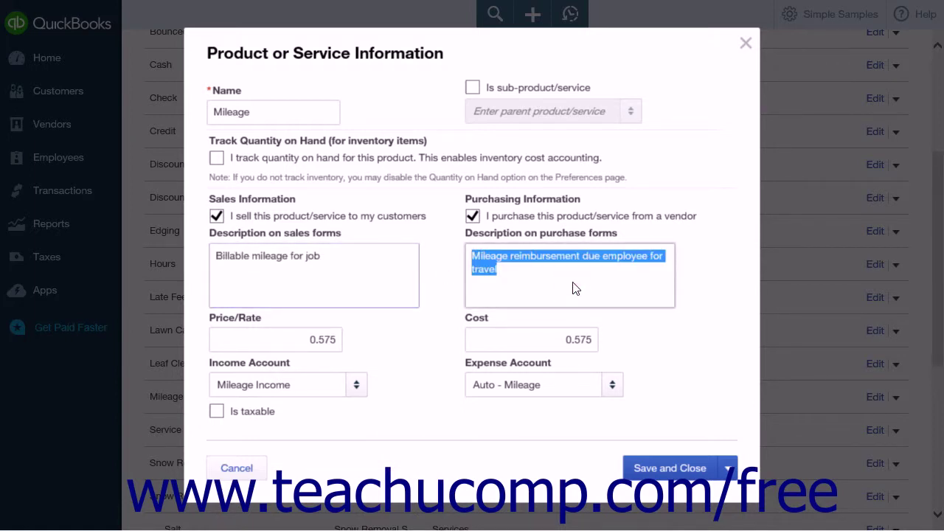
left_click(301, 347)
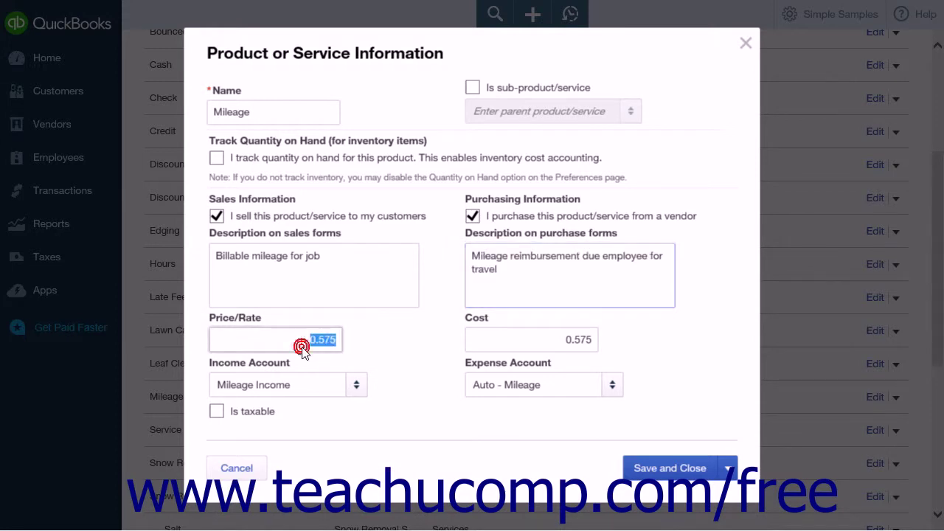
left_click(516, 344)
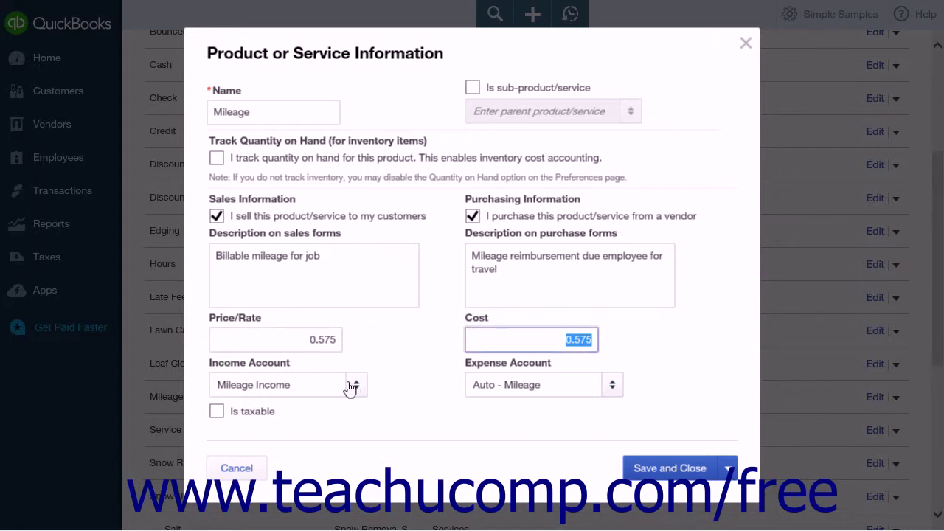
left_click(304, 390)
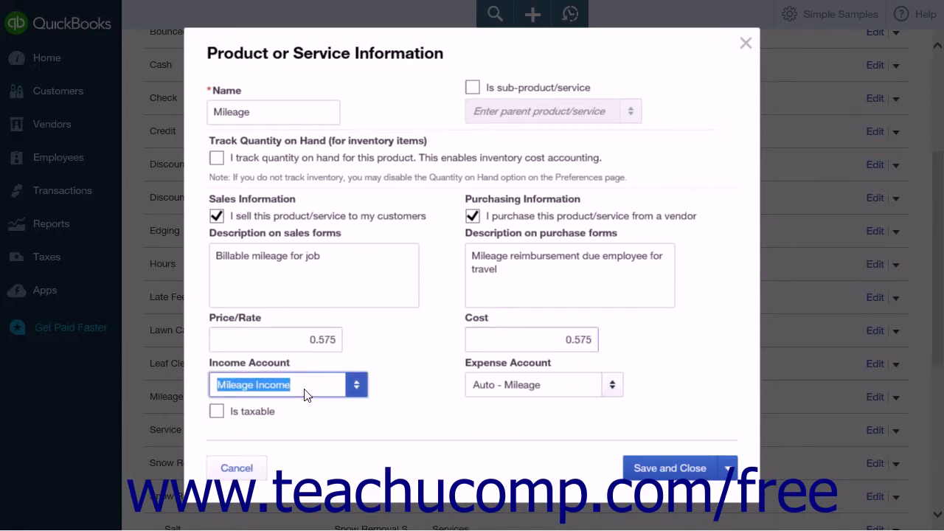
left_click(563, 386)
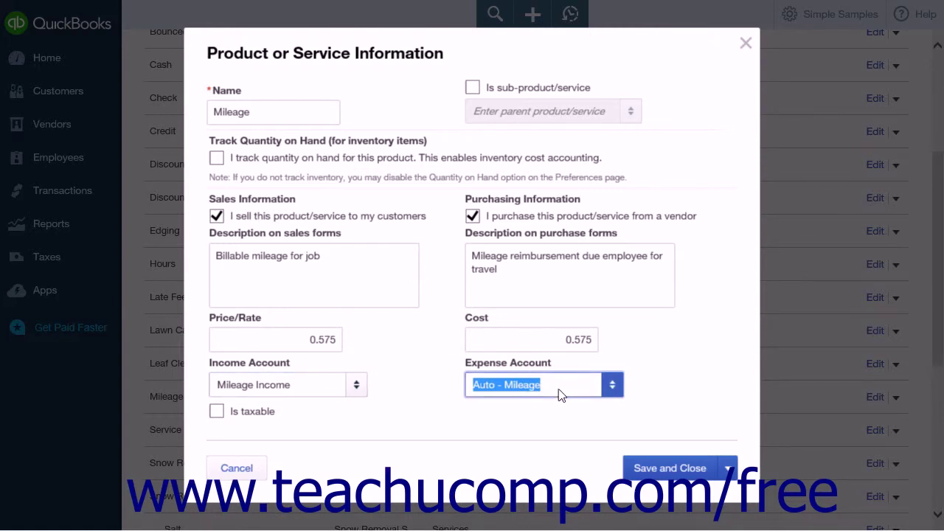
left_click(688, 468)
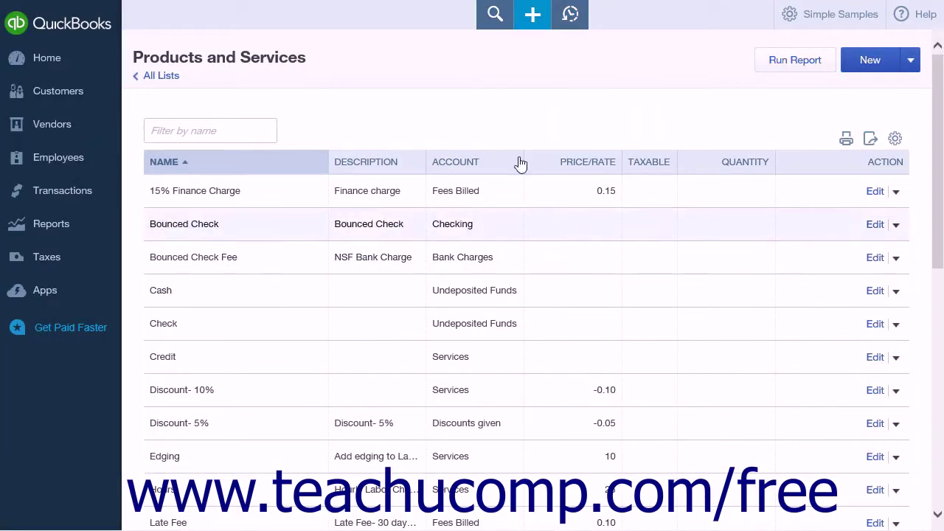
Step: Start a new invoice and select the customer
left_click(532, 20)
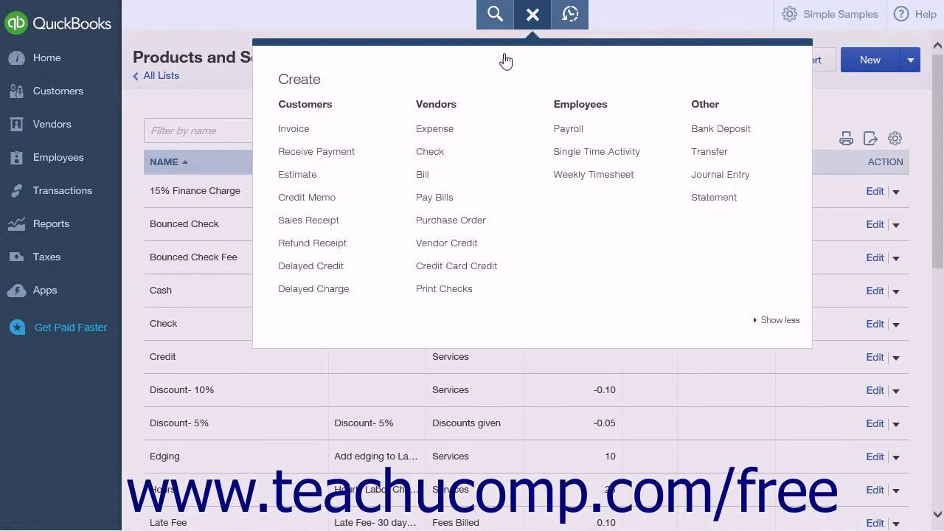
left_click(309, 137)
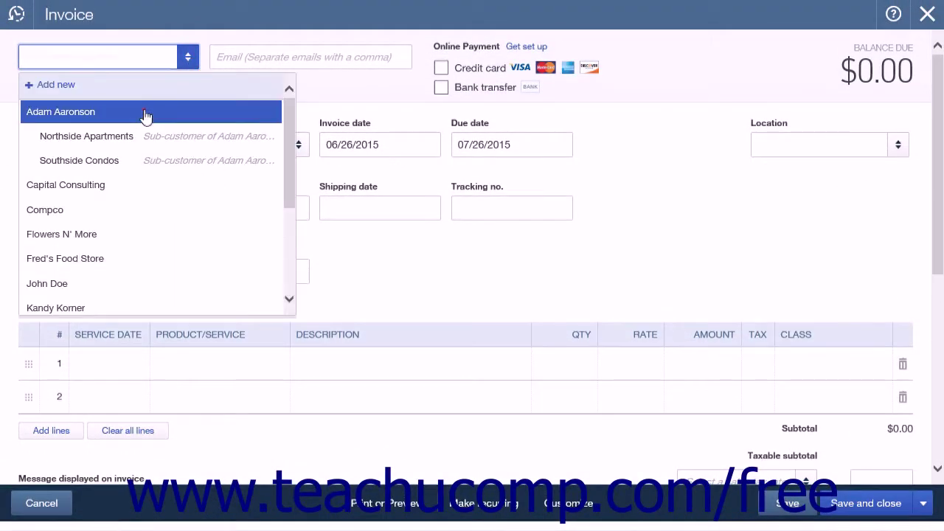
left_click(146, 112)
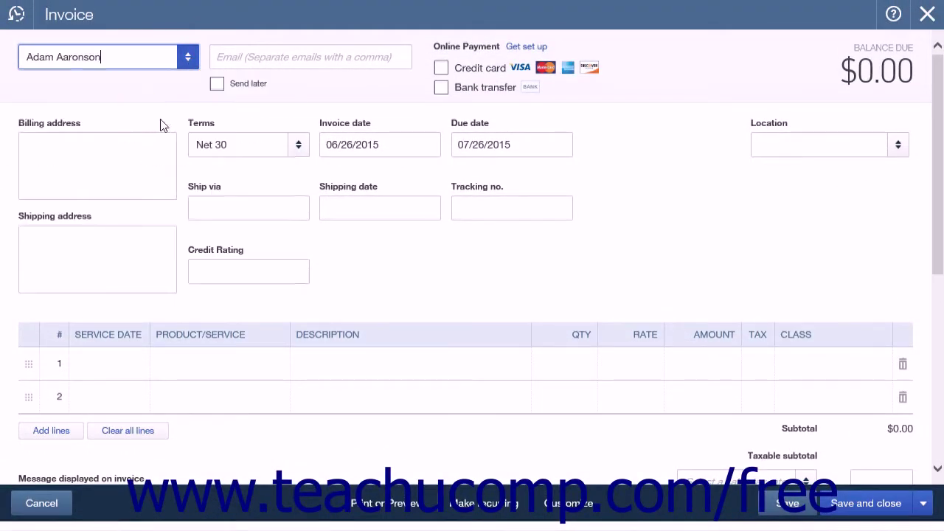
left_click(168, 364)
Step: Bill 100 miles of Mileage at 0.575 ($57.50) on line 1 and save the invoice
left_click(274, 368)
scroll(282, 331, "down", 3)
left_click(259, 316)
key("Tab")
key("Tab")
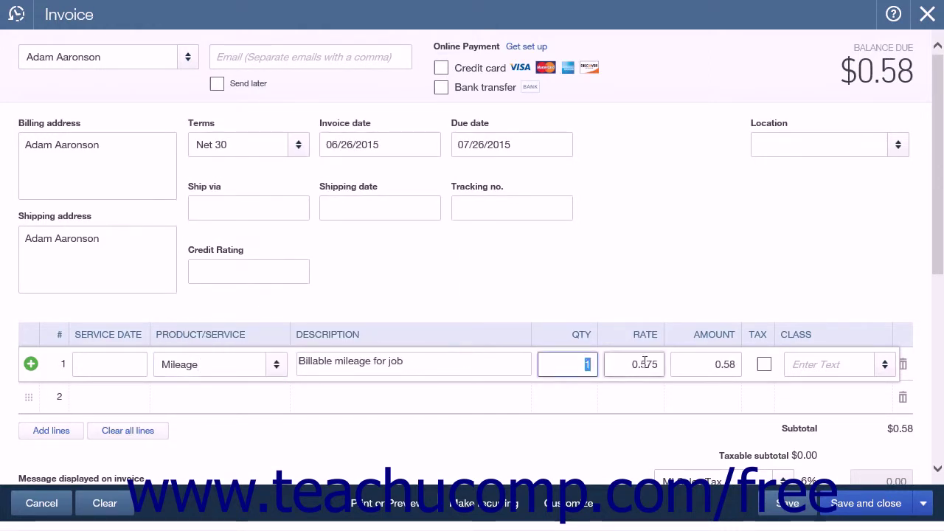
type("100")
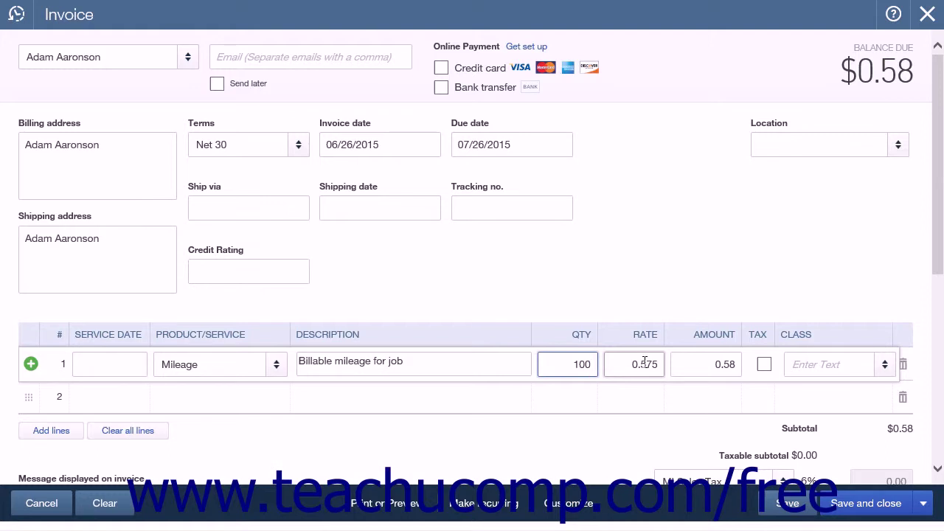
key("Tab")
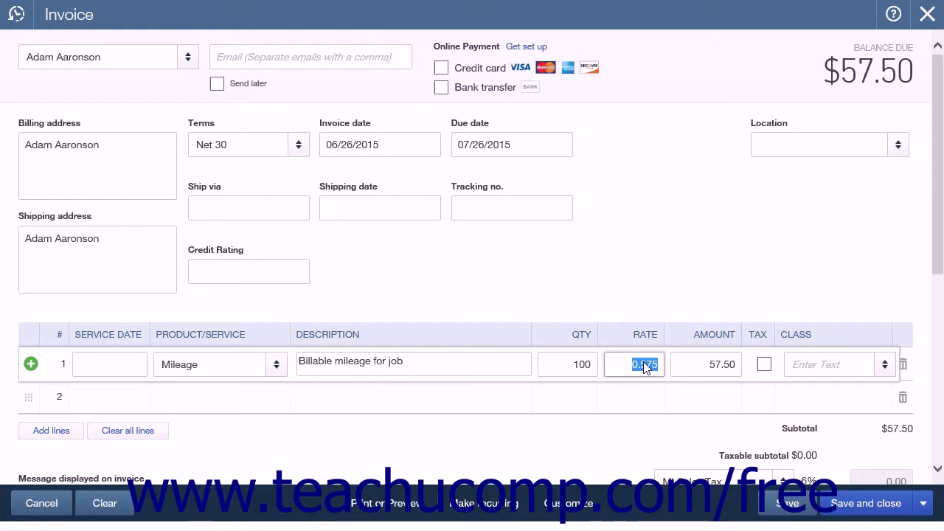
left_click(866, 503)
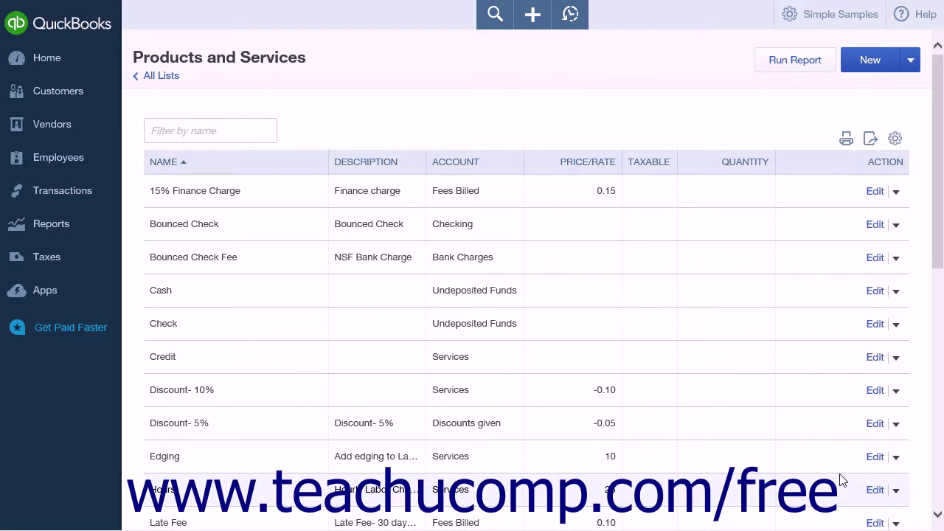
Step: Start a new check with the employee as payee
left_click(535, 26)
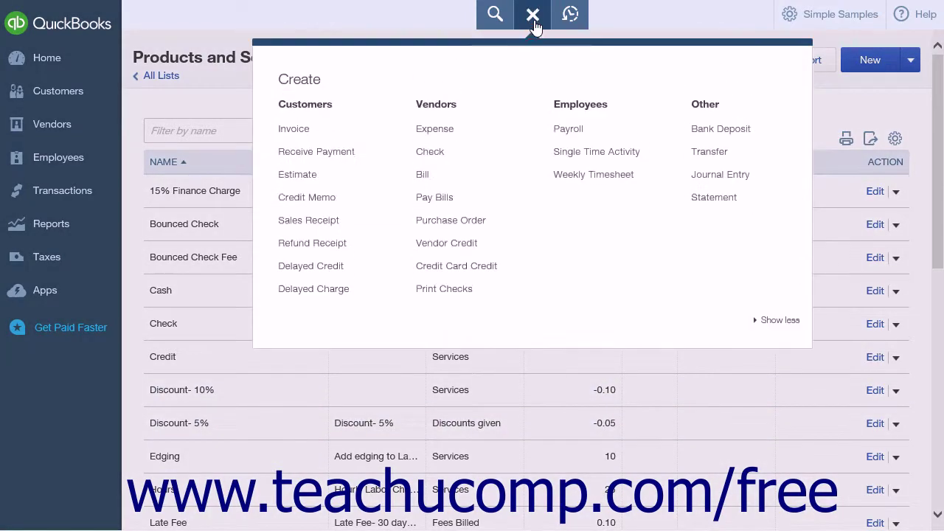
left_click(441, 152)
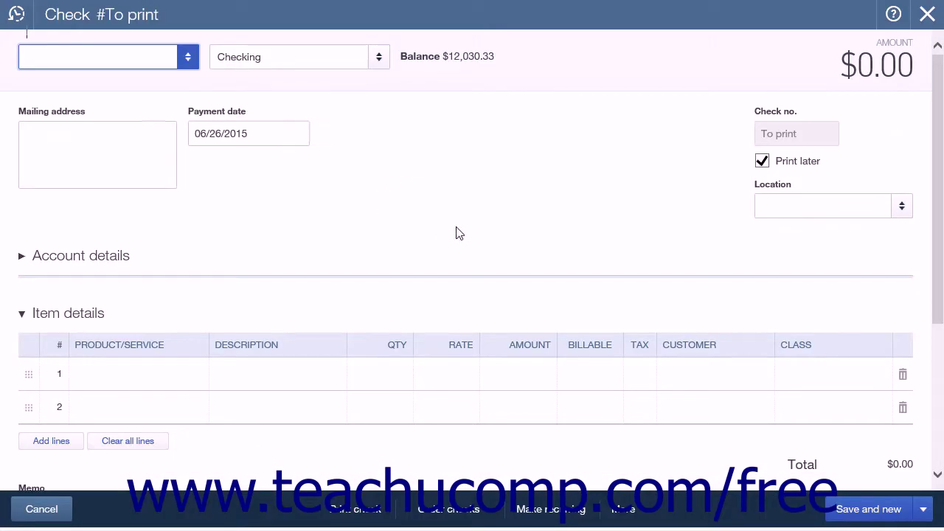
left_click(186, 62)
scroll(148, 221, "down", 10)
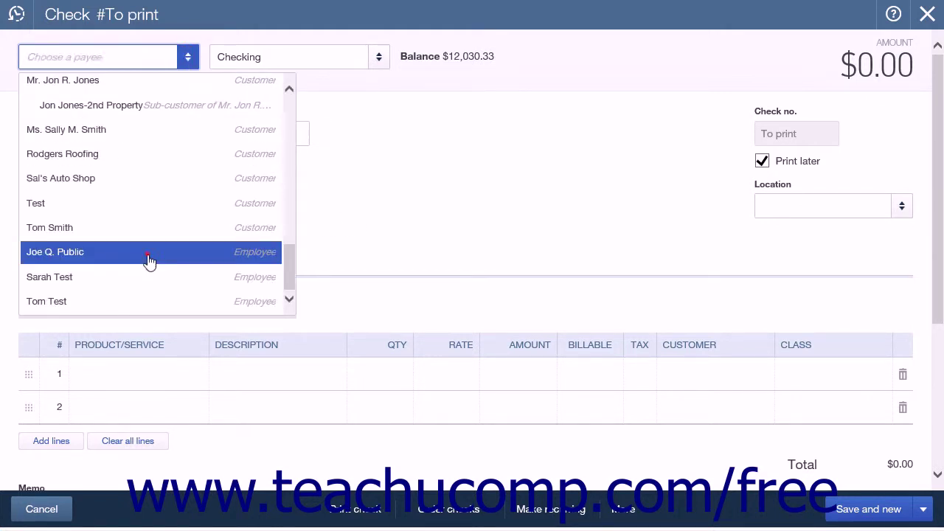
left_click(149, 257)
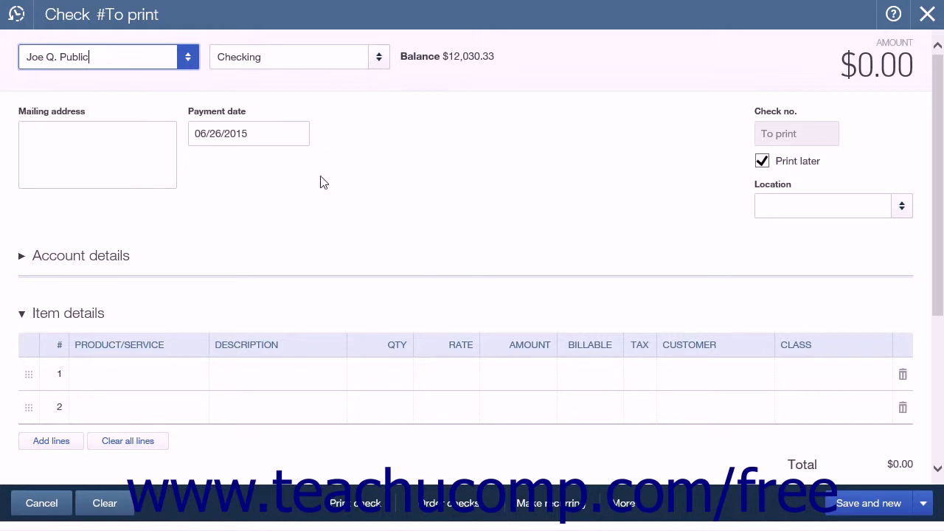
left_click(743, 163)
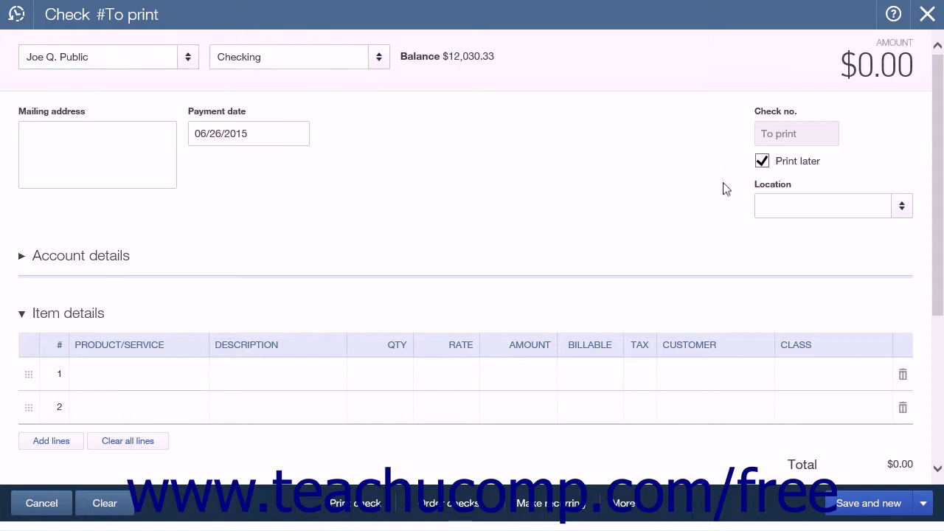
Step: Add Mileage with quantity 100 on line 1, totaling $57.50
left_click(183, 374)
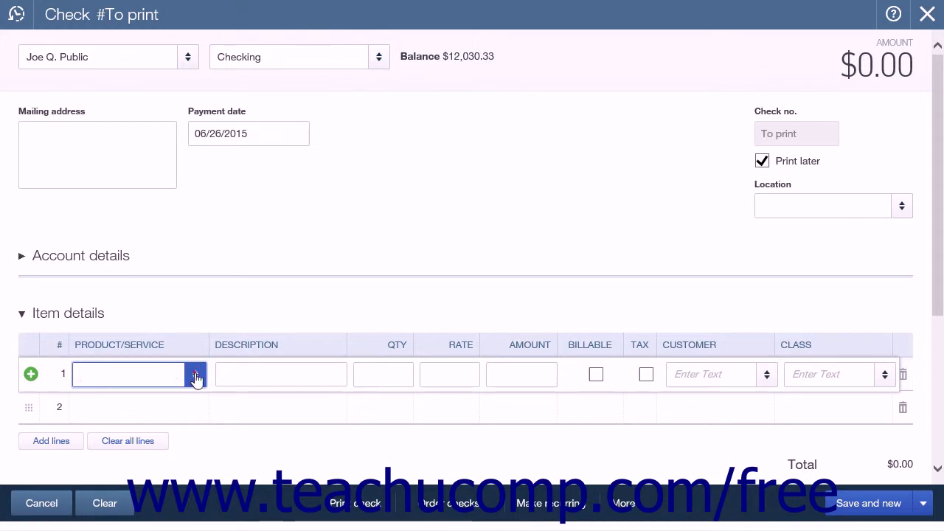
left_click(196, 374)
left_click(171, 430)
left_click(364, 376)
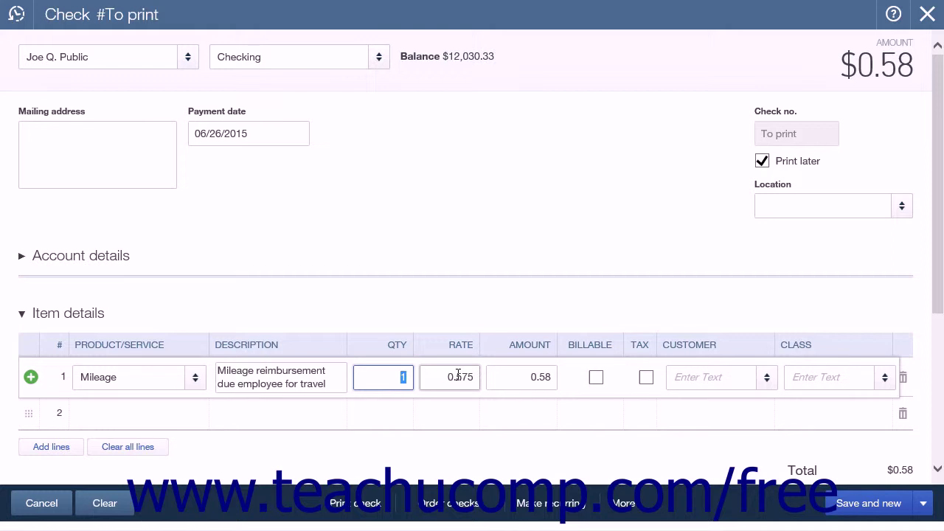
type("100")
left_click(458, 376)
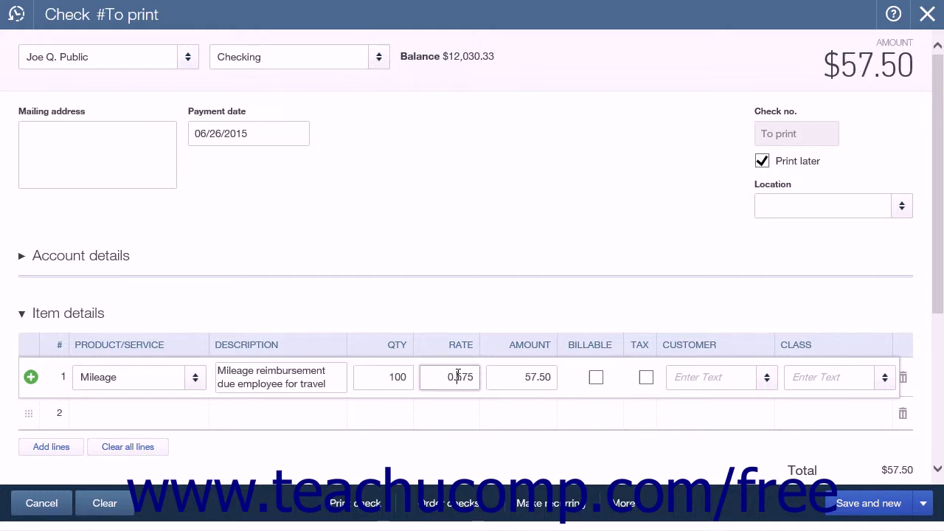
left_click(458, 376)
left_click(918, 501)
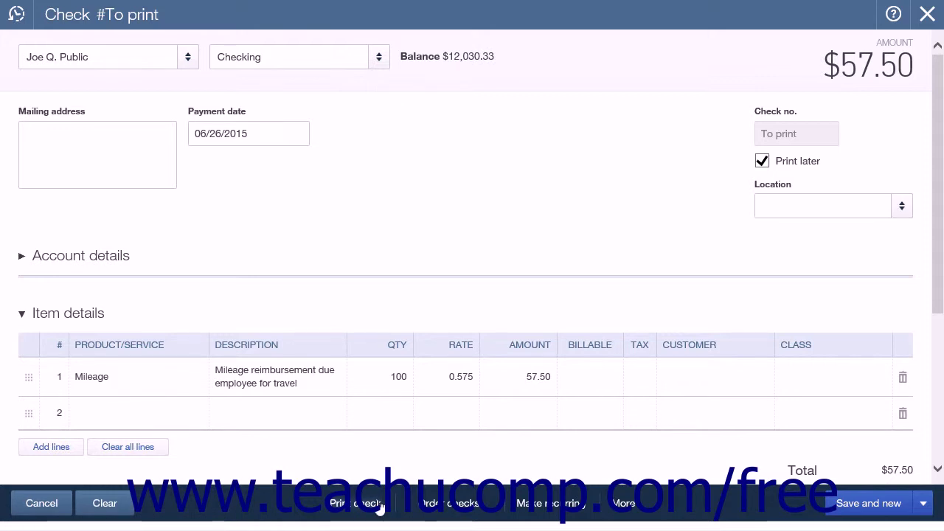
left_click(922, 503)
Step: Save the check and start a new bill with the employee as vendor
left_click(874, 477)
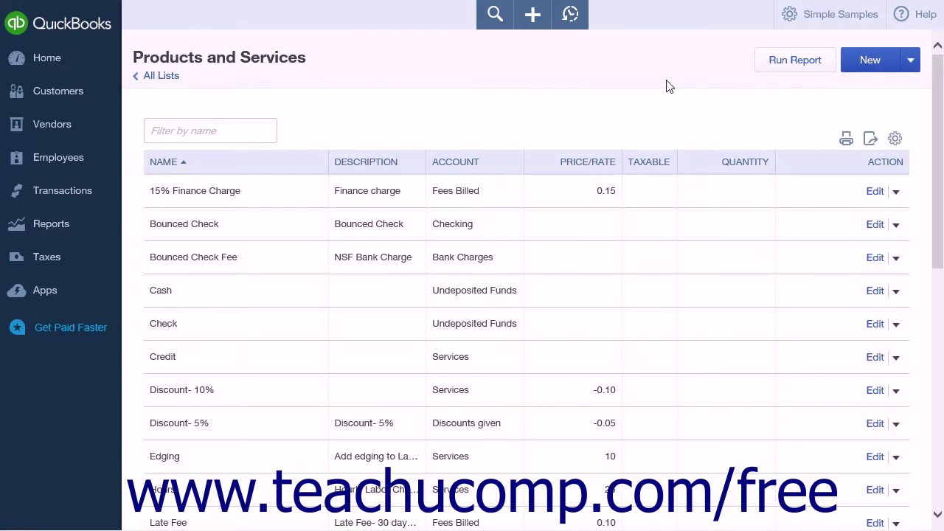
left_click(532, 15)
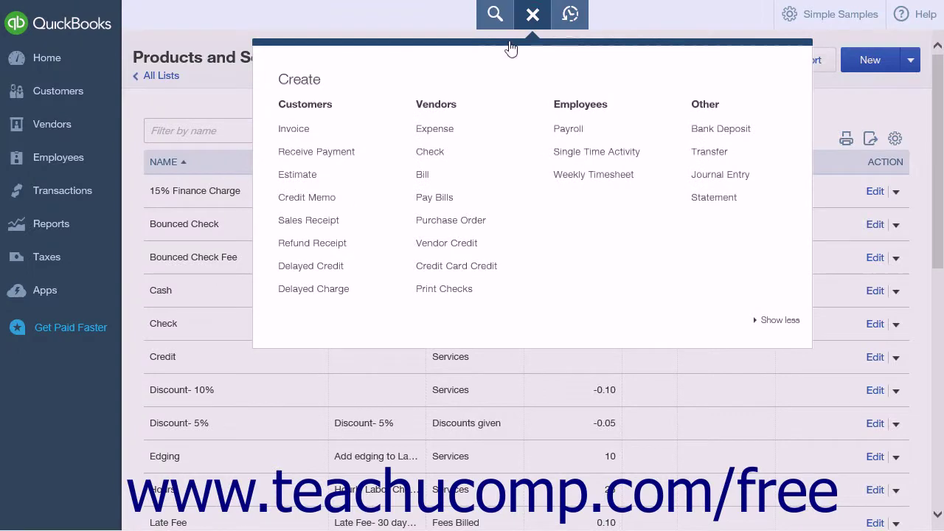
left_click(460, 182)
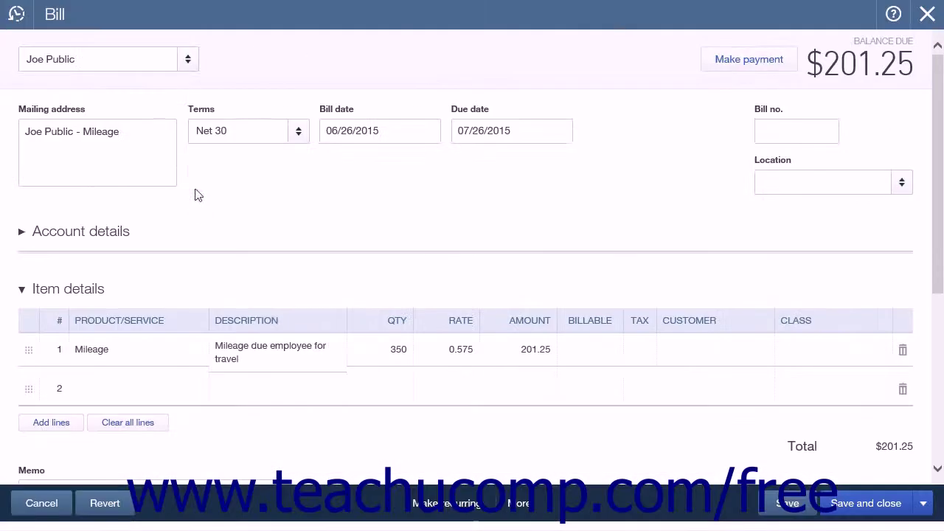
left_click(188, 66)
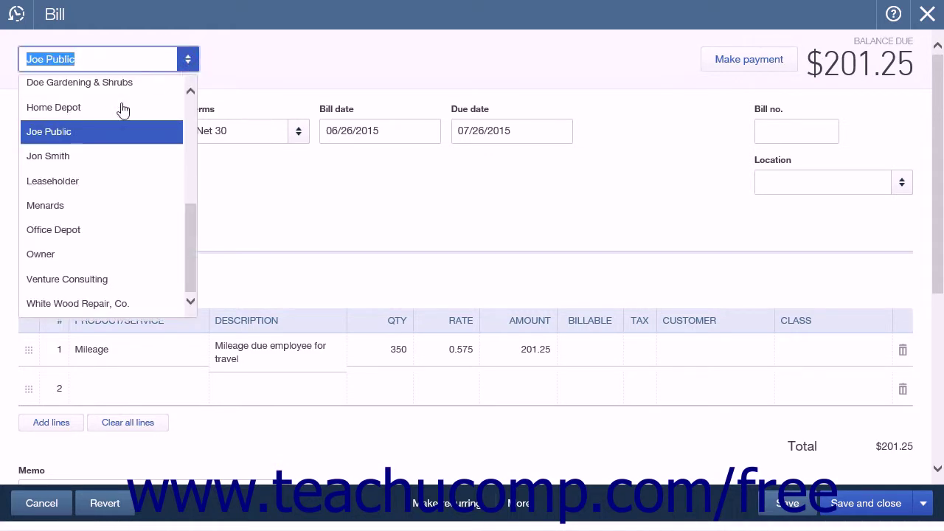
left_click(90, 138)
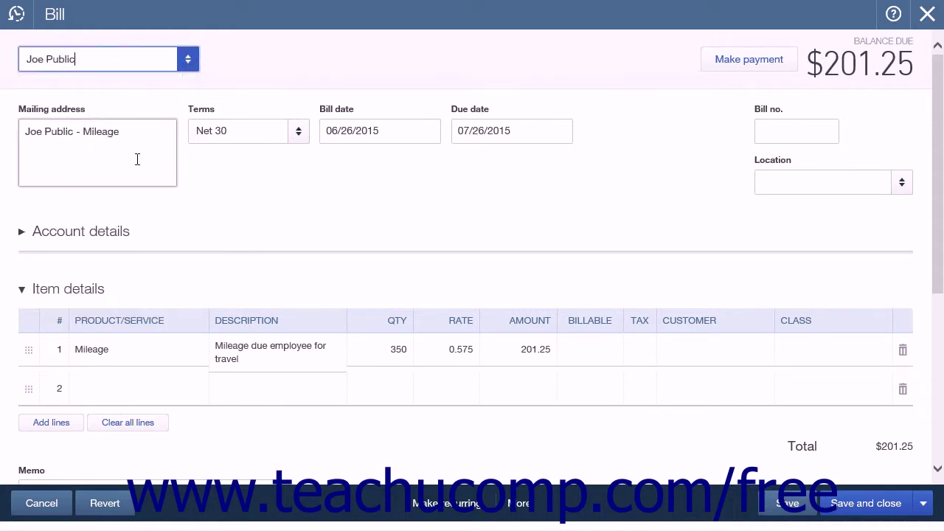
Step: Enter 350 miles of Mileage ($201.25) on the bill and save it
left_click(145, 354)
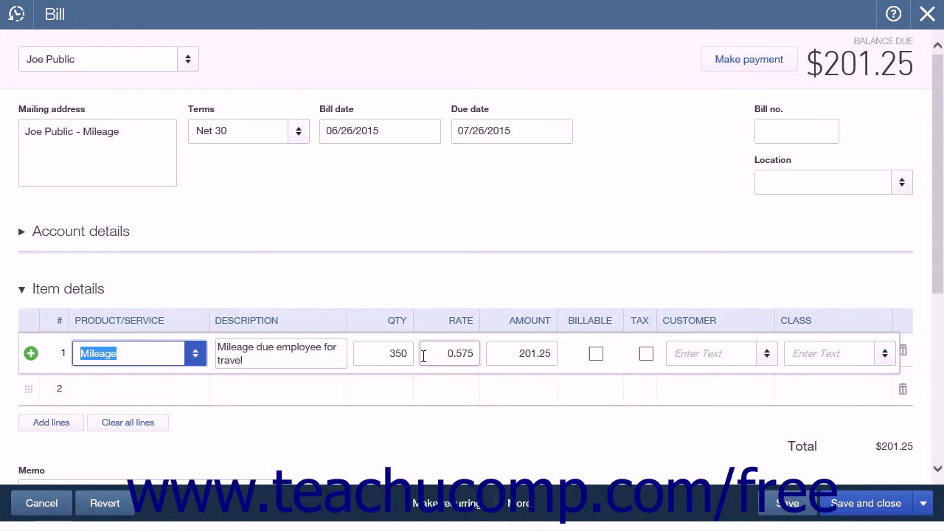
left_click(395, 354)
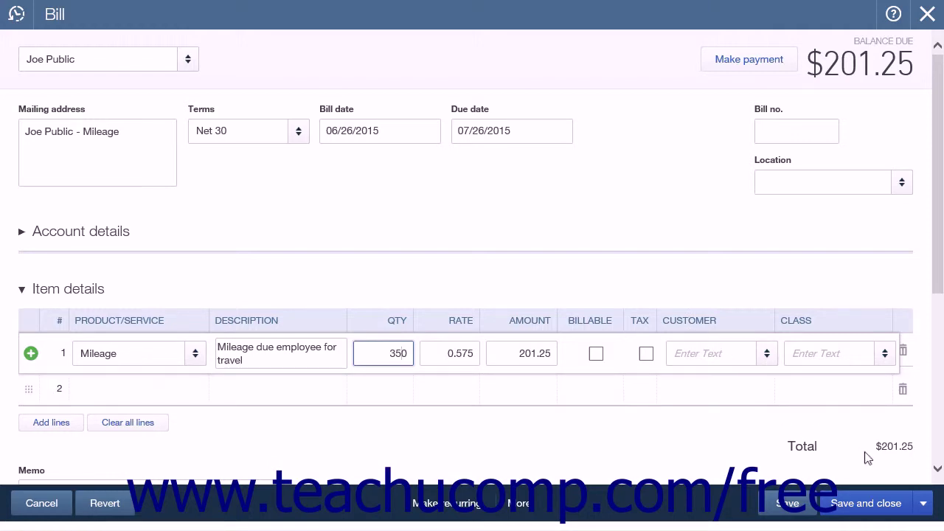
left_click(900, 504)
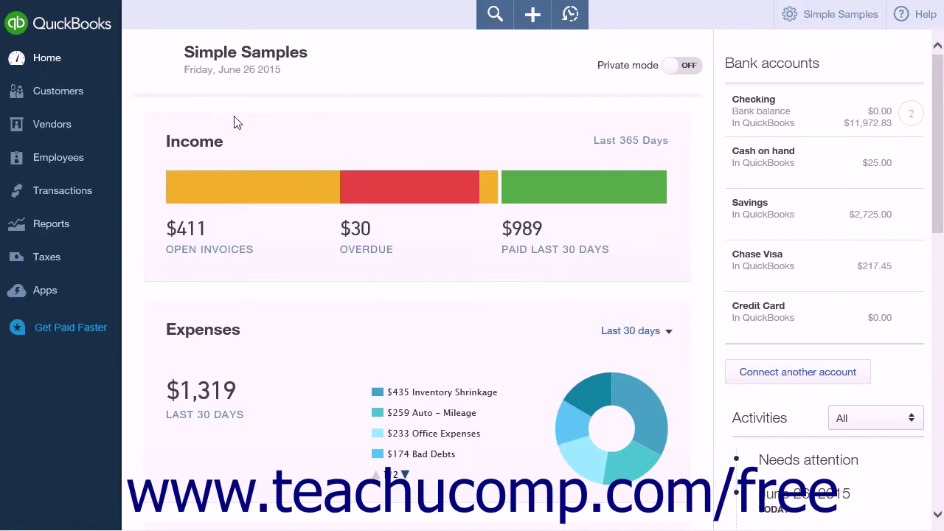
Step: Find the employee vendor in the Vendors list and start paying its $402.50 open balance
left_click(66, 140)
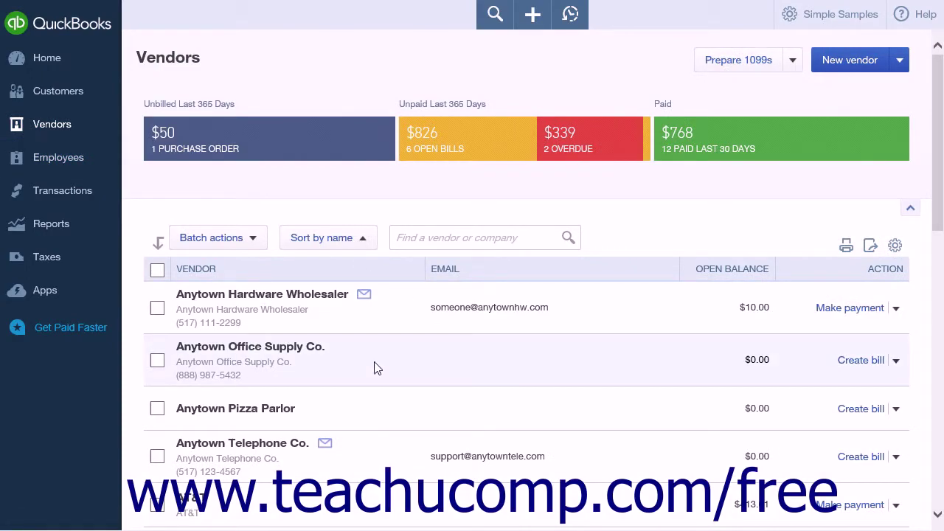
scroll(374, 368, "down", 3)
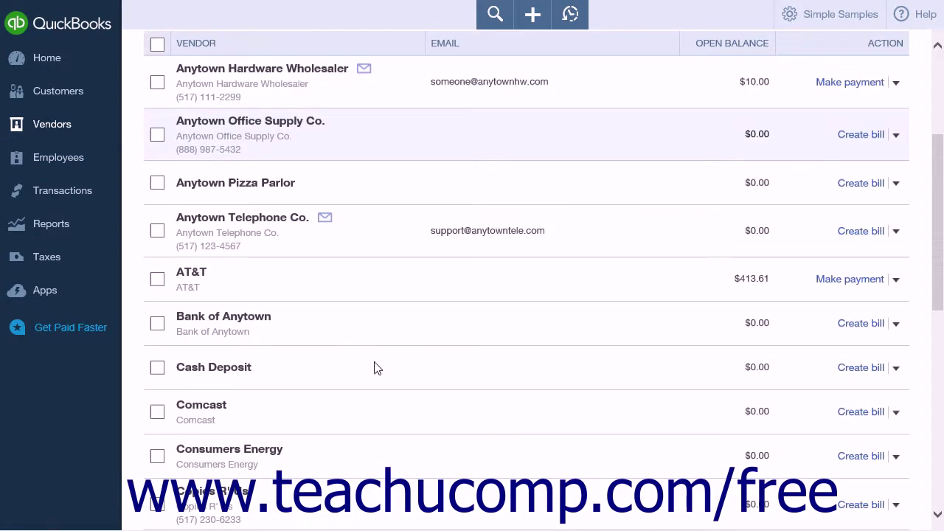
scroll(374, 368, "down", 2)
scroll(374, 368, "down", 3)
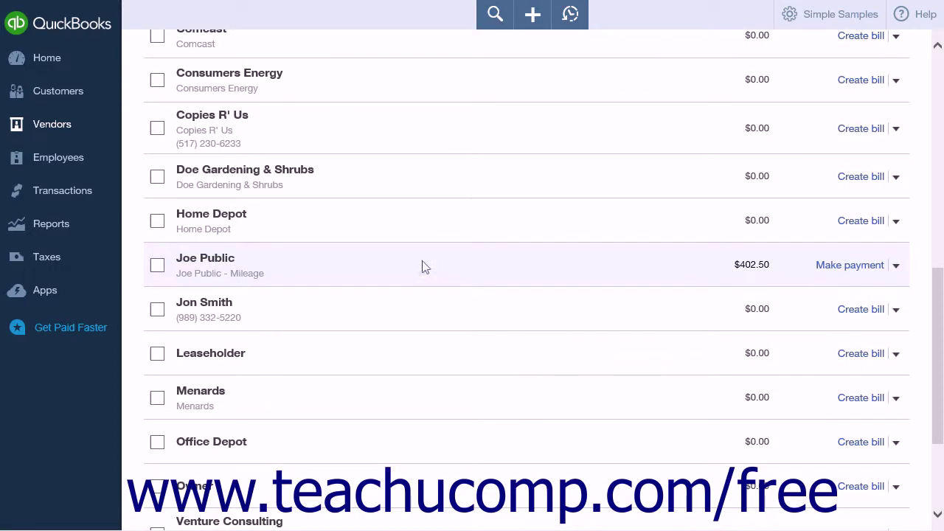
left_click(850, 266)
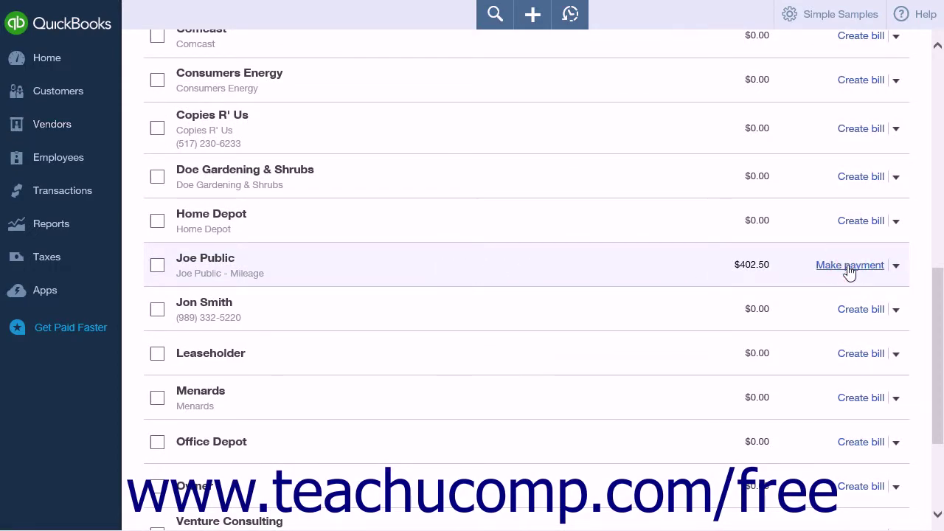